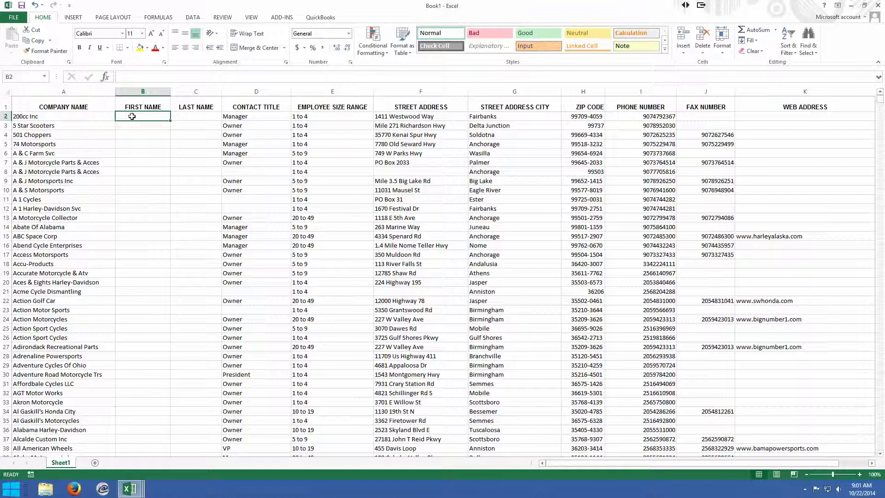
- Switch on AutoFilter from the CONTACT TITLE column, leaving every title still shown
{"action": "key", "text": "Page_Down"}
{"action": "key", "text": "Page_Down"}
{"action": "key", "text": "Page_Down"}
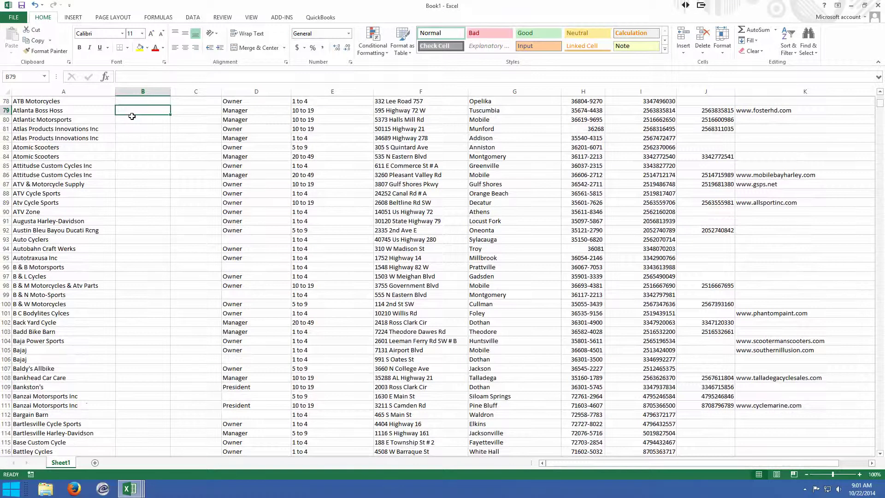
{"action": "key", "text": "Page_Down"}
{"action": "key", "text": "Page_Down"}
{"action": "key", "text": "Page_Down"}
{"action": "key", "text": "Page_Down"}
{"action": "key", "text": "Page_Down"}
{"action": "key", "text": "Page_Down"}
{"action": "key", "text": "Page_Down"}
{"action": "key", "text": "Page_Down"}
{"action": "key", "text": "Page_Down"}
{"action": "key", "text": "Page_Down"}
{"action": "key", "text": "Page_Down"}
{"action": "key", "text": "Page_Down"}
{"action": "key", "text": "Page_Down"}
{"action": "key", "text": "Page_Down"}
{"action": "key", "text": "Page_Down"}
{"action": "key", "text": "Page_Down"}
{"action": "key", "text": "Page_Down"}
{"action": "key", "text": "Page_Down"}
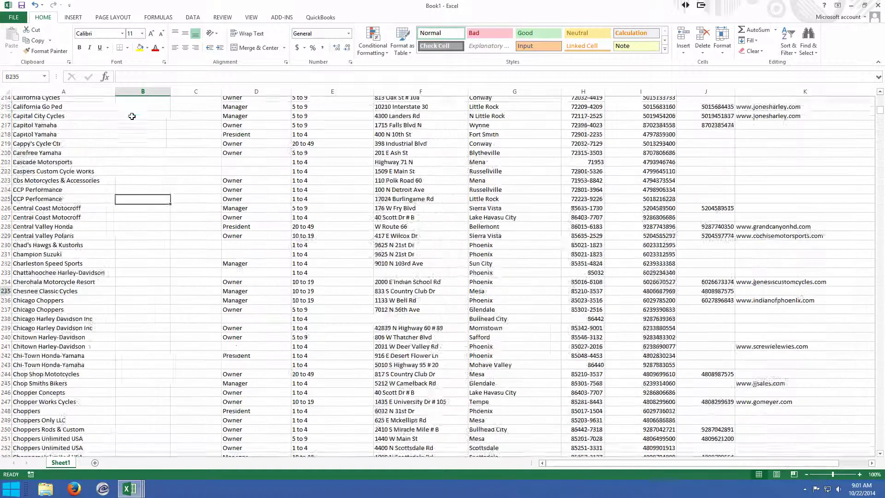
{"action": "key", "text": "Page_Down"}
{"action": "key", "text": "Page_Down"}
{"action": "key", "text": "Page_Down"}
{"action": "key", "text": "Page_Down"}
{"action": "key", "text": "Page_Down"}
{"action": "key", "text": "Page_Down"}
{"action": "key", "text": "Page_Down"}
{"action": "key", "text": "Page_Down"}
{"action": "key", "text": "Page_Down"}
{"action": "key", "text": "Page_Down"}
{"action": "key", "text": "Page_Down"}
{"action": "key", "text": "Page_Down"}
{"action": "key", "text": "Page_Down"}
{"action": "key", "text": "Page_Down"}
{"action": "key", "text": "Page_Down"}
{"action": "key", "text": "Page_Down"}
{"action": "key", "text": "Page_Down"}
{"action": "key", "text": "Page_Down"}
{"action": "key", "text": "Page_Down"}
{"action": "key", "text": "Page_Down"}
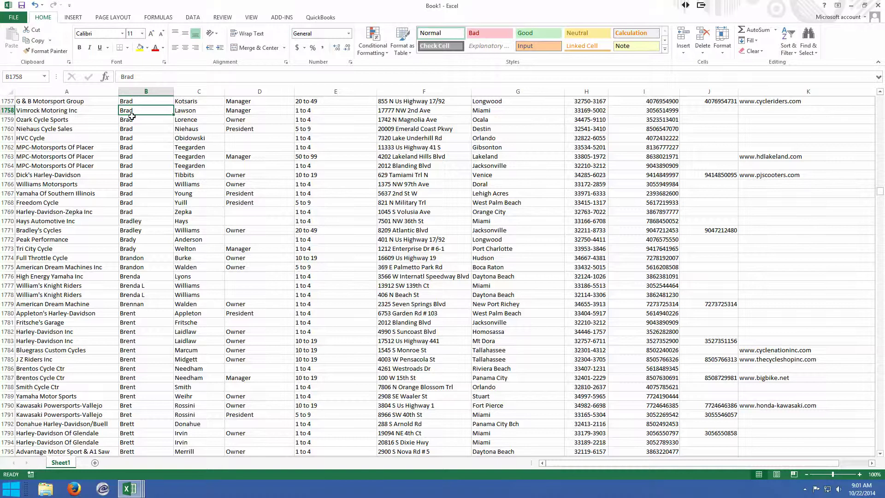
{"action": "scroll", "coordinate": [132, 116], "scroll_direction": "up", "scroll_amount": 13}
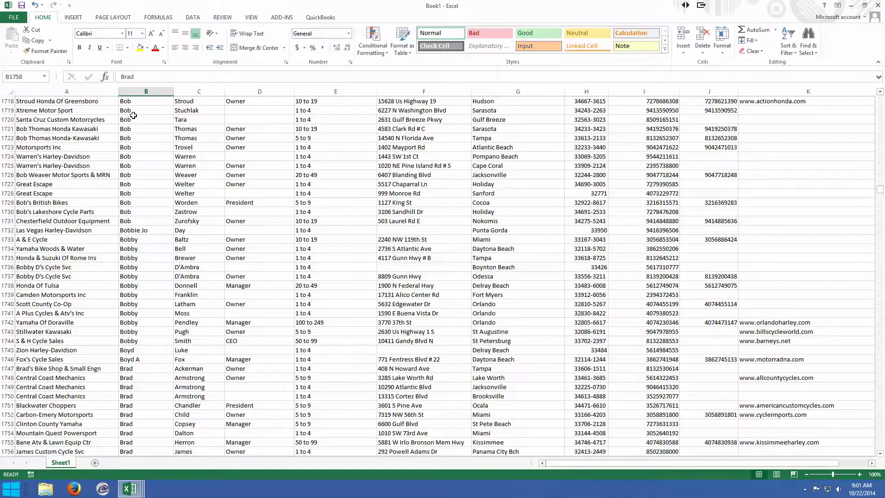
{"action": "key", "text": "ctrl+Home"}
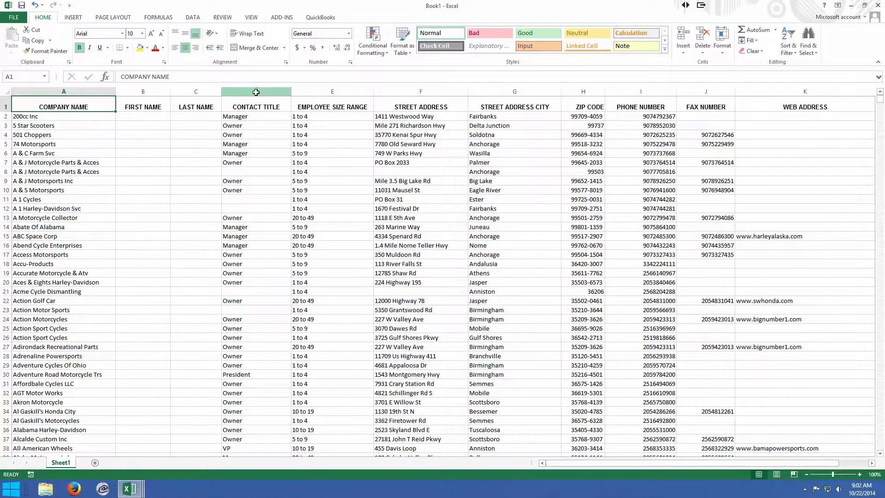
{"action": "left_click", "coordinate": [256, 90]}
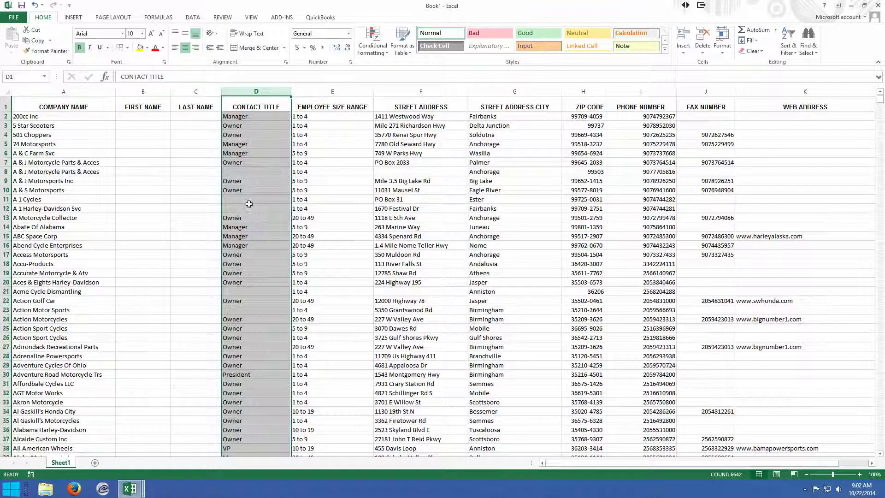
{"action": "left_click", "coordinate": [191, 20]}
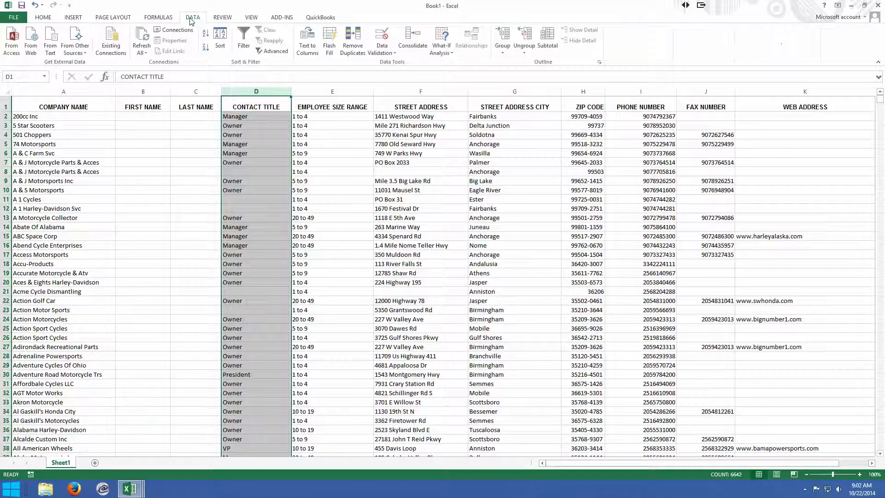
{"action": "left_click", "coordinate": [244, 43]}
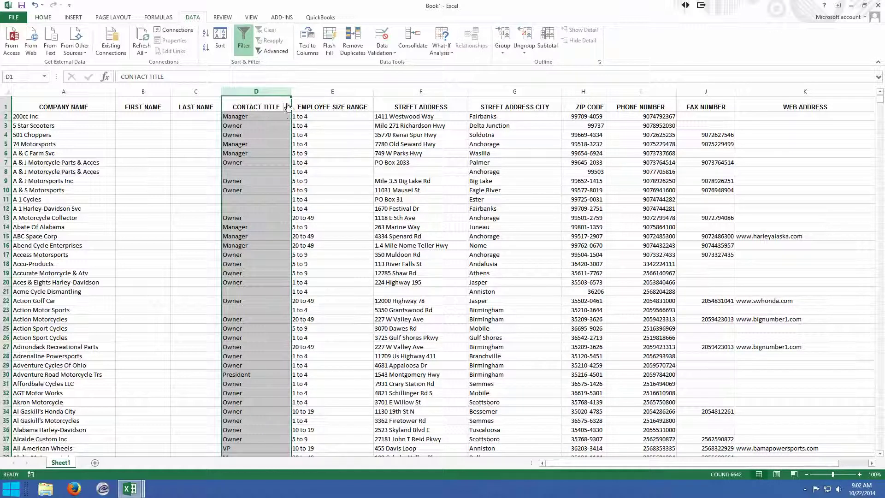
{"action": "left_click", "coordinate": [183, 118]}
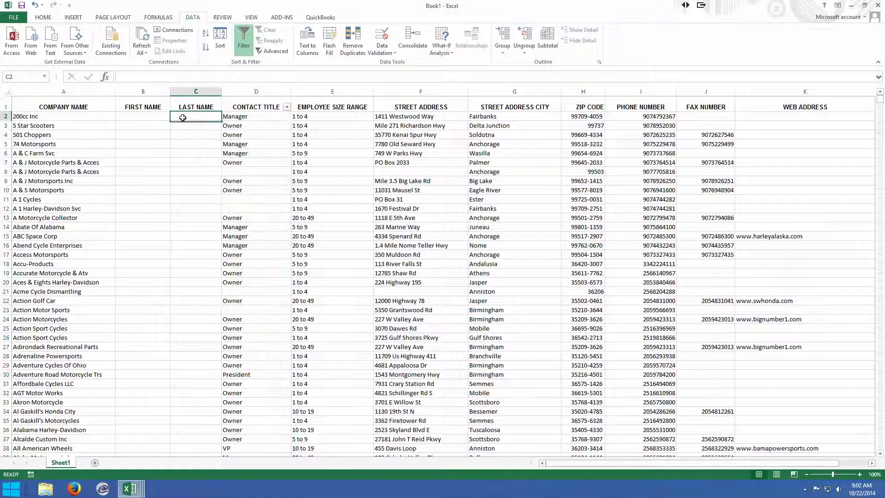
- Filter CONTACT TITLE to President only, leaving 475 of 6641 records visible
{"action": "left_click", "coordinate": [287, 109]}
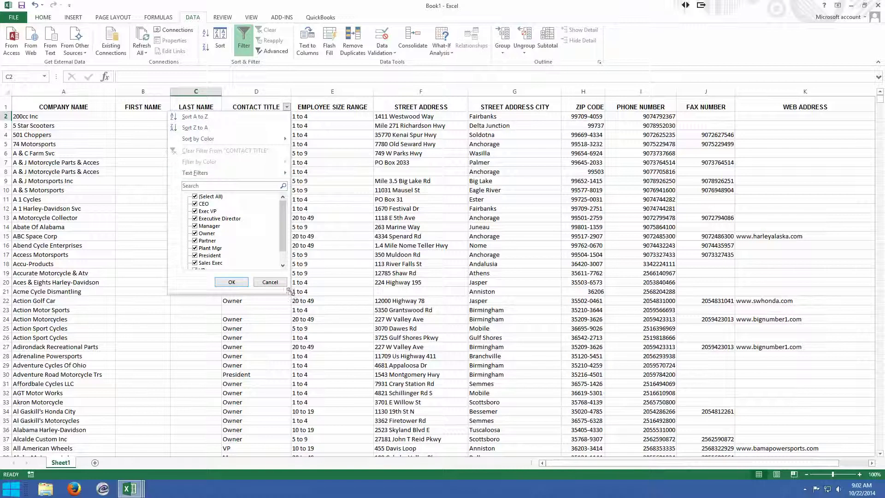
{"action": "left_click_drag", "start_coordinate": [288, 292], "coordinate": [358, 330]}
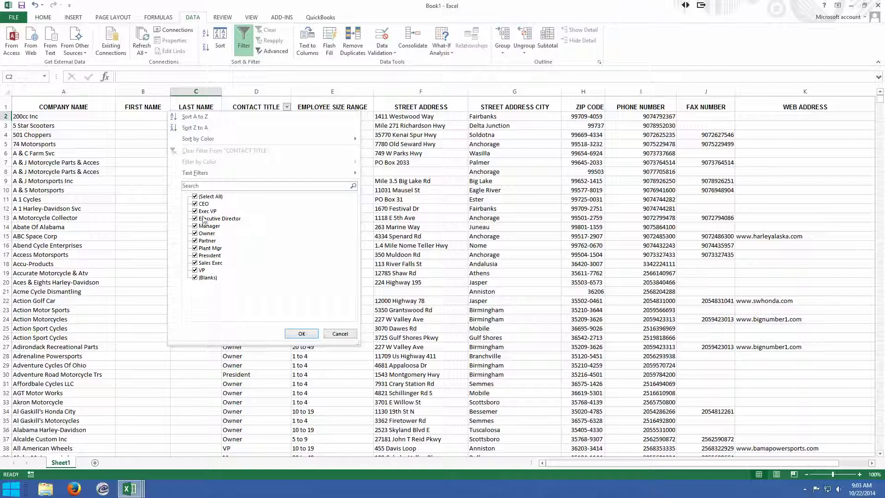
{"action": "left_click", "coordinate": [195, 197]}
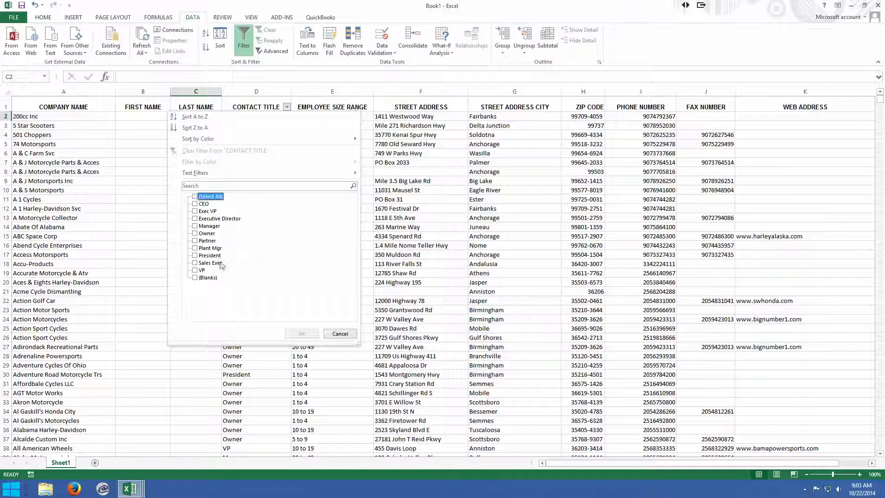
{"action": "left_click", "coordinate": [194, 256]}
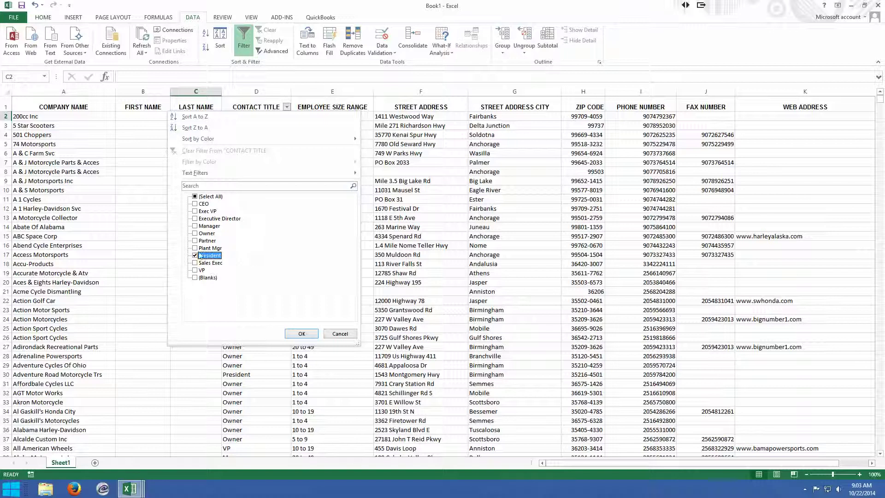
{"action": "left_click", "coordinate": [302, 334]}
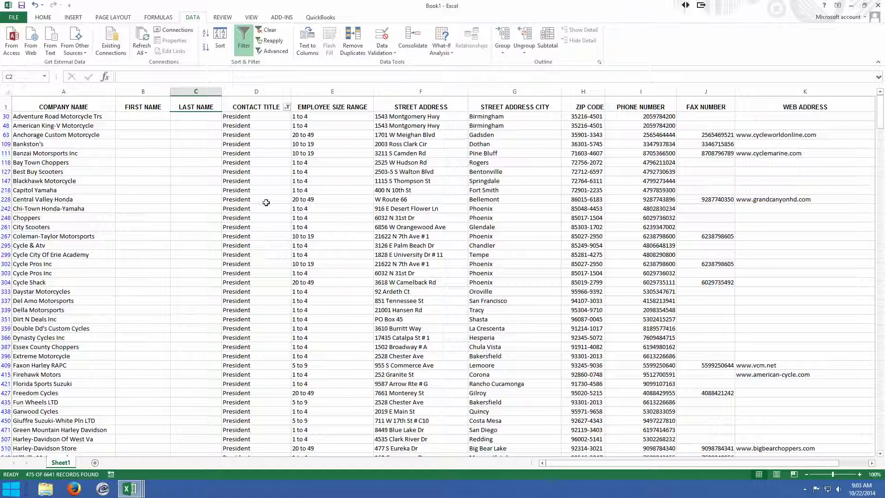
{"action": "scroll", "coordinate": [264, 256], "scroll_direction": "down", "scroll_amount": 2}
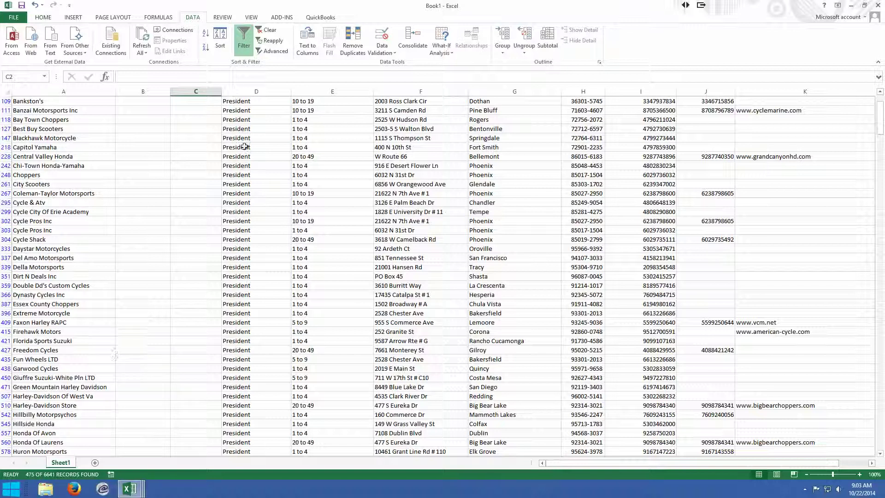
{"action": "left_click", "coordinate": [245, 42]}
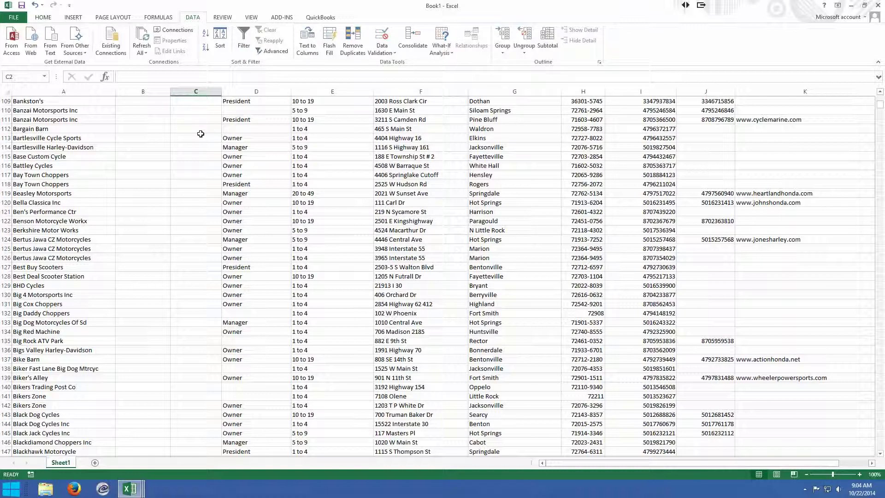
{"action": "key", "text": "ctrl+Home"}
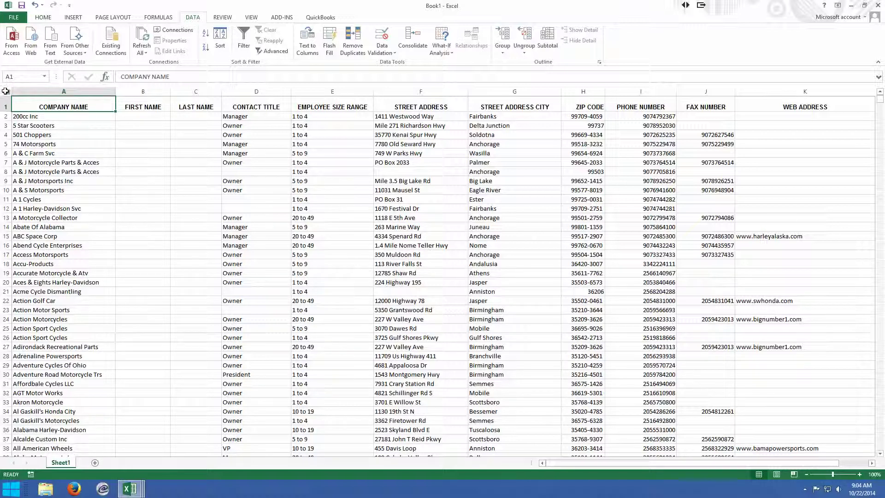
- Add filter dropdowns to every column header of the whole sheet
{"action": "left_click", "coordinate": [5, 91]}
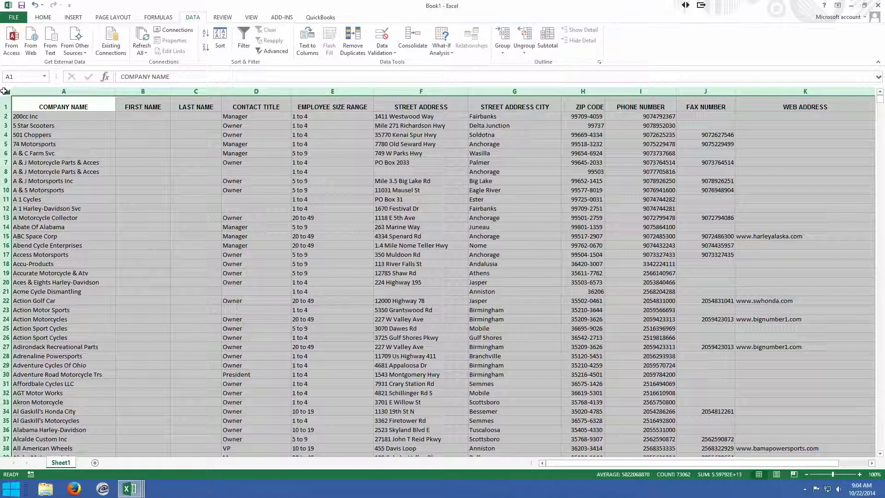
{"action": "left_click", "coordinate": [245, 41]}
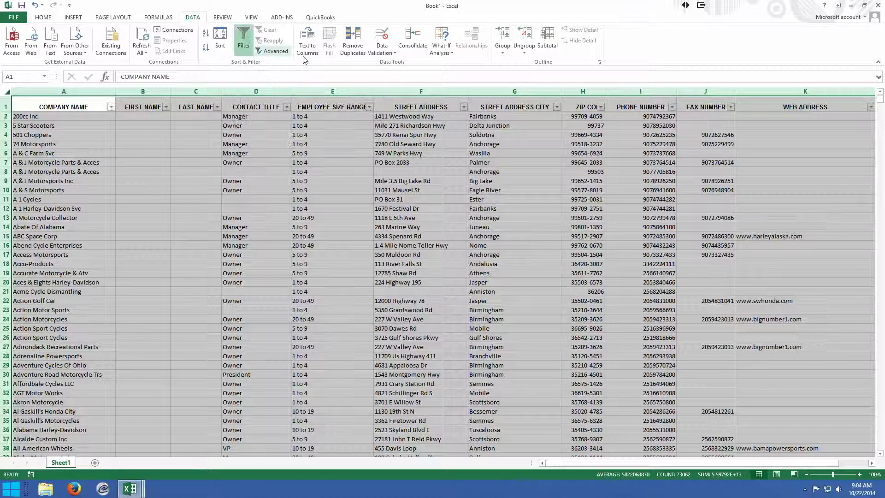
{"action": "left_click", "coordinate": [213, 145]}
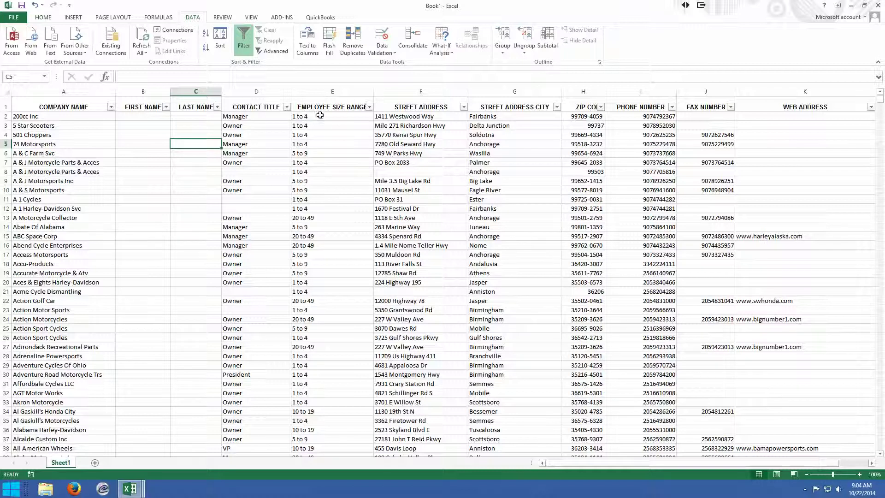
- Restrict CONTACT TITLE to President only, showing 475 of 6641 records again
{"action": "left_click", "coordinate": [286, 110]}
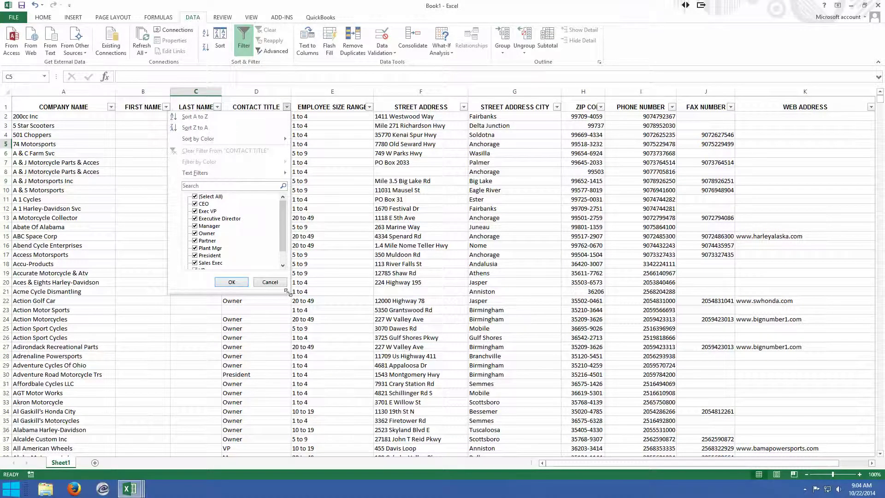
{"action": "left_click_drag", "start_coordinate": [287, 291], "coordinate": [379, 350]}
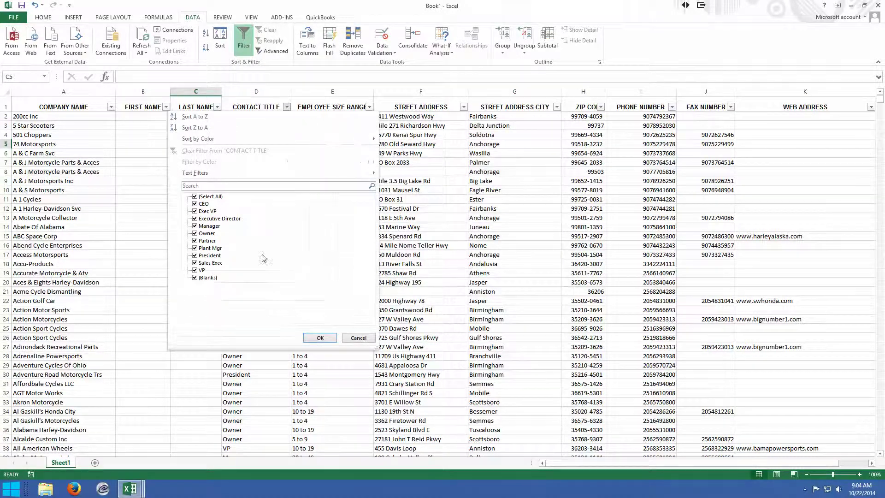
{"action": "left_click", "coordinate": [195, 197]}
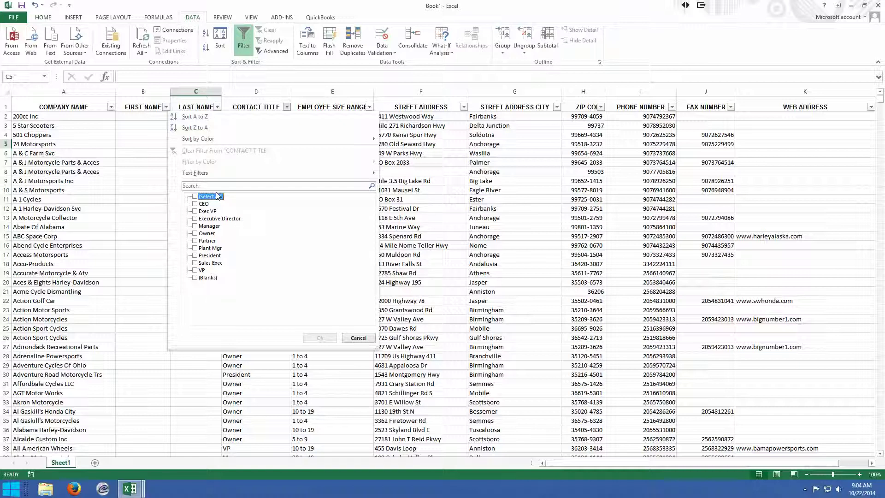
{"action": "left_click", "coordinate": [195, 256]}
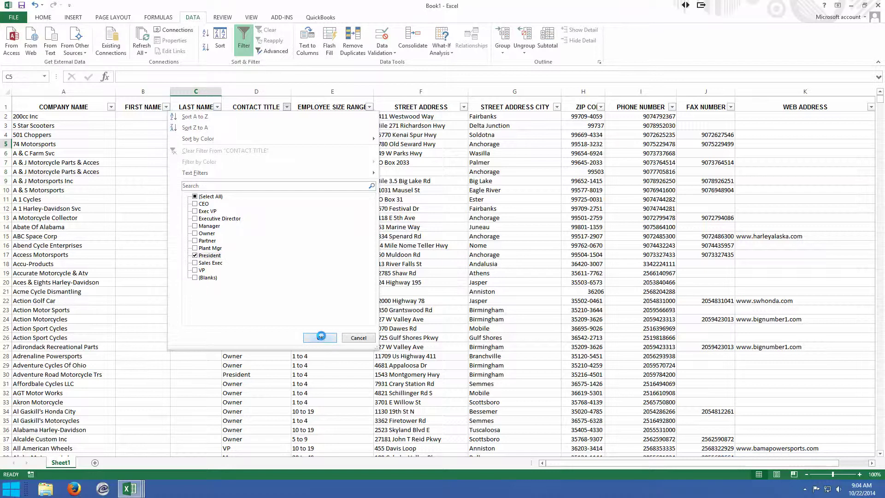
{"action": "left_click", "coordinate": [321, 337]}
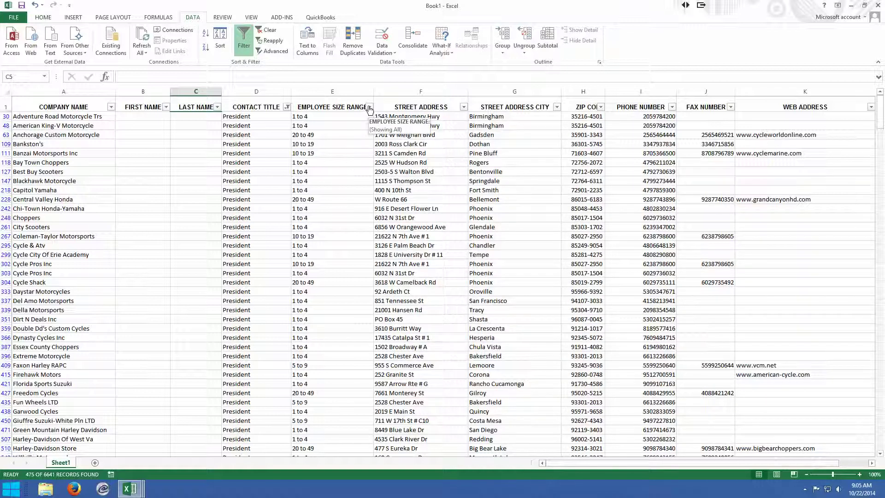
- Filter EMPLOYEE SIZE RANGE to 10 to 19, leaving 83 of 6641 records
{"action": "left_click", "coordinate": [369, 108]}
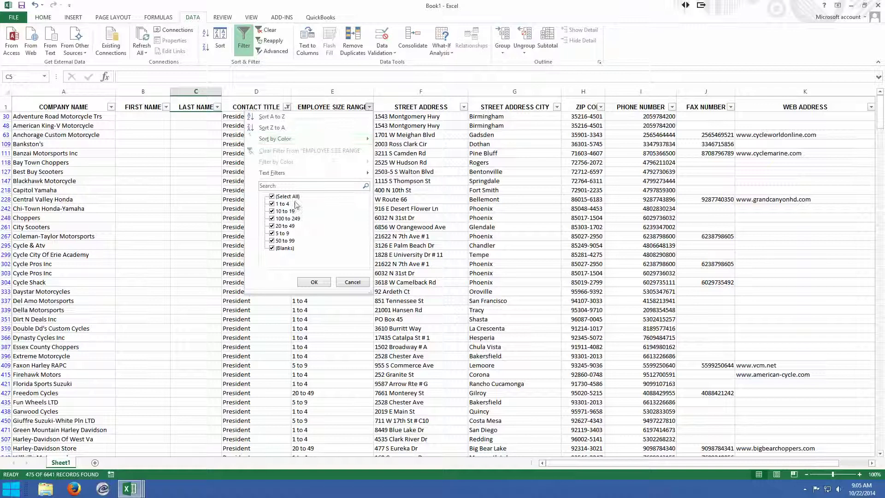
{"action": "left_click", "coordinate": [272, 197]}
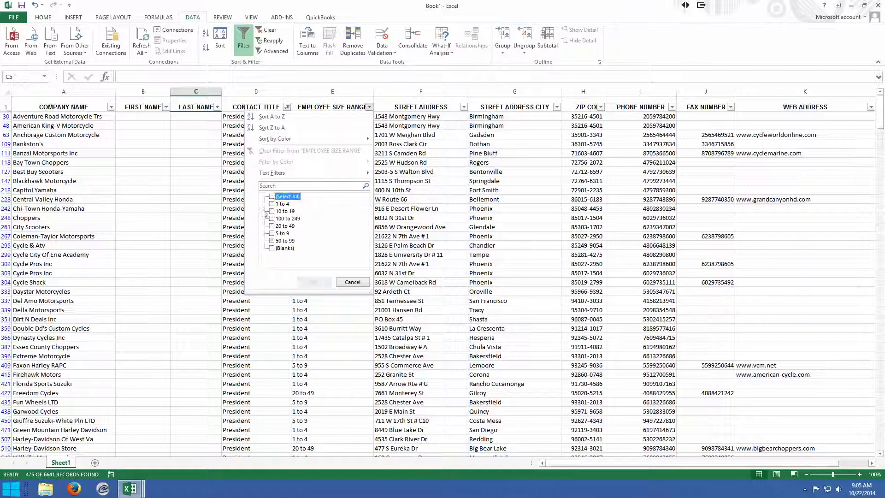
{"action": "left_click", "coordinate": [272, 211]}
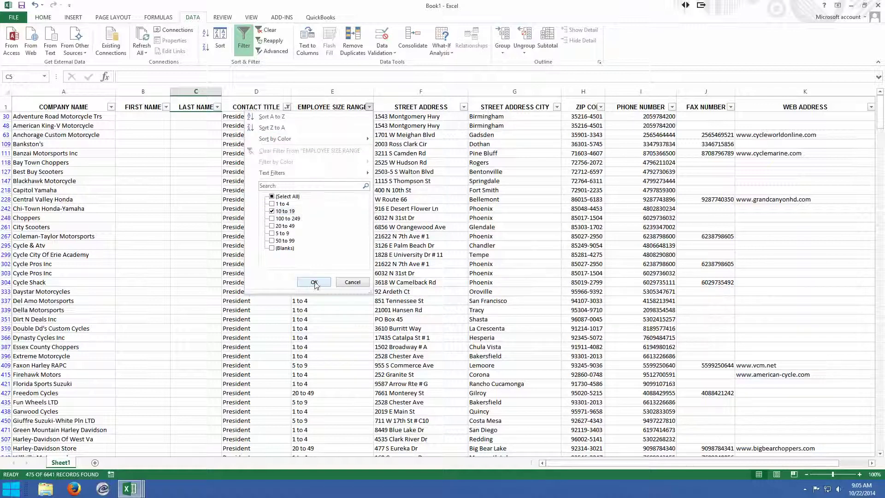
{"action": "left_click", "coordinate": [314, 283]}
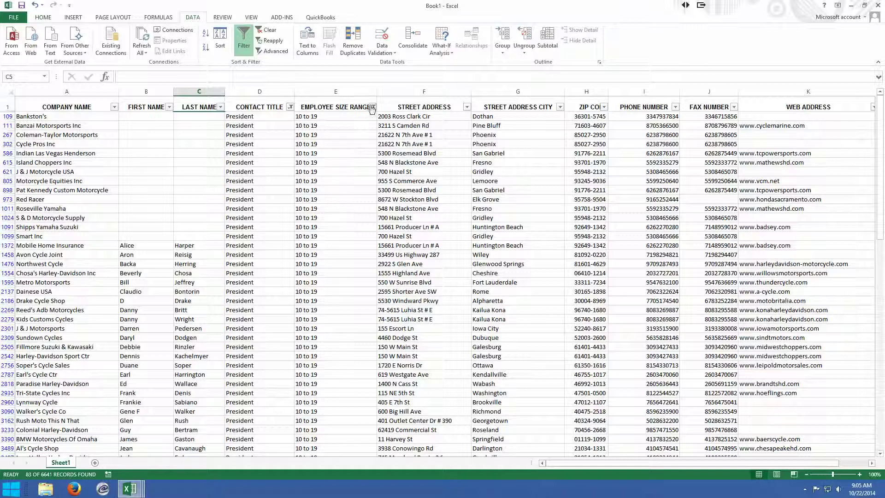
{"action": "left_click", "coordinate": [468, 107]}
{"action": "left_click", "coordinate": [470, 111]}
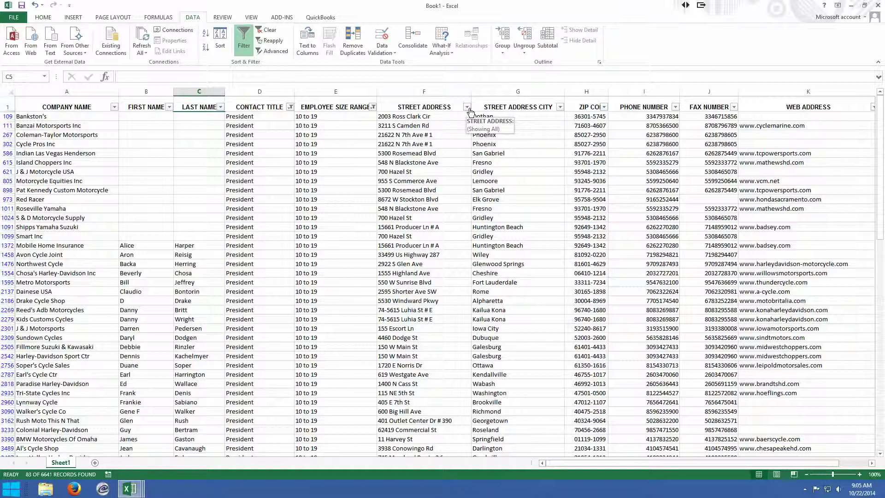
- Uncheck all last names in the LAST NAME filter and bring up its Text Filters conditions
{"action": "left_click", "coordinate": [221, 107]}
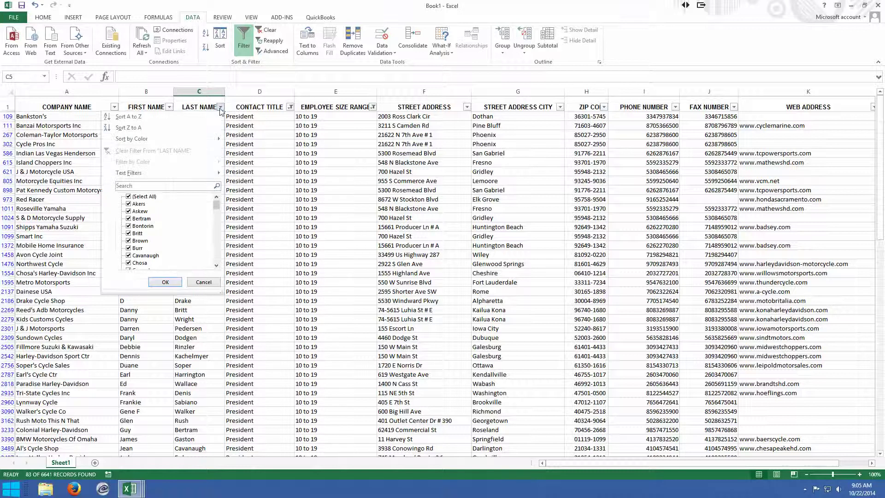
{"action": "left_click", "coordinate": [128, 197]}
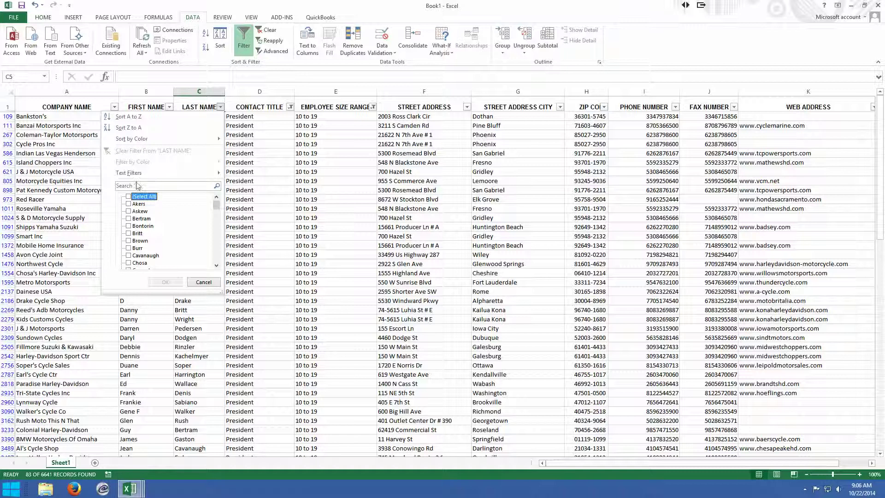
{"action": "mouse_move", "coordinate": [185, 173]}
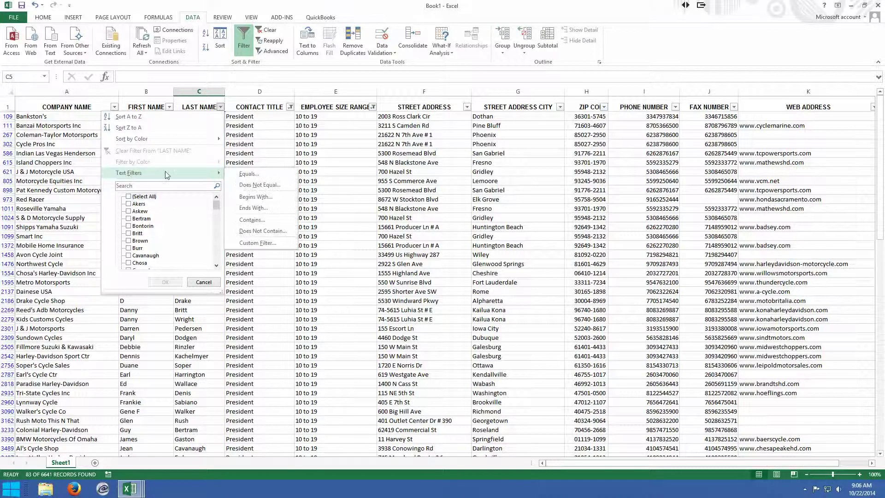